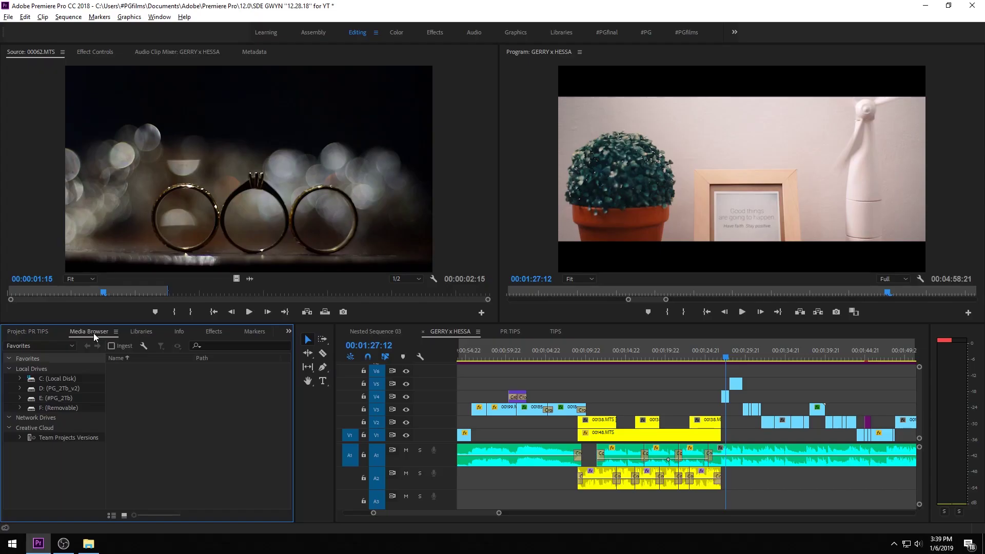
Close the Libraries, Info, History, Metadata and audio meter panels.
{"action": "right_click", "coordinate": [94, 333]}
{"action": "left_click", "coordinate": [82, 331]}
{"action": "right_click", "coordinate": [94, 341]}
{"action": "left_click", "coordinate": [107, 344]}
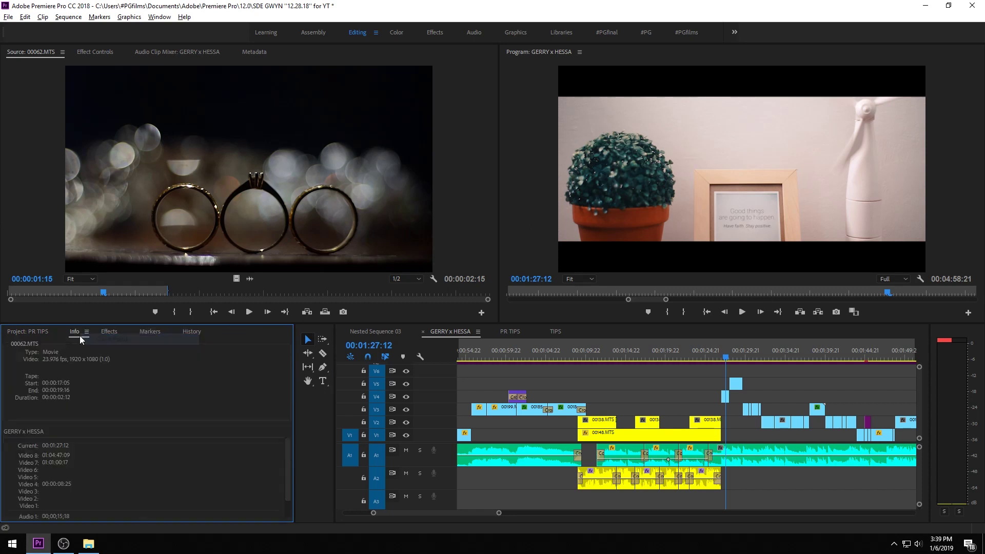
{"action": "left_click", "coordinate": [108, 340]}
{"action": "right_click", "coordinate": [113, 332]}
{"action": "left_click", "coordinate": [123, 340]}
{"action": "right_click", "coordinate": [865, 331]}
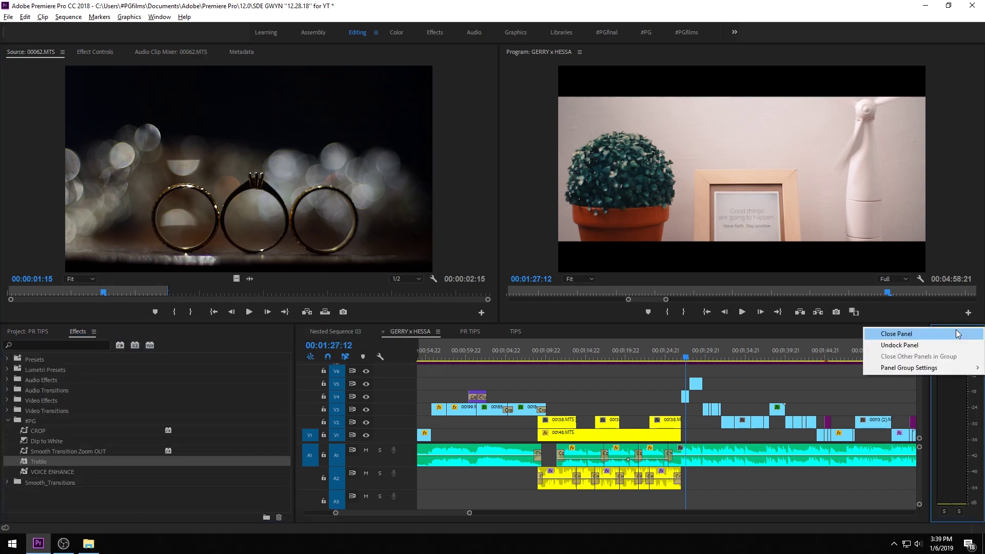
{"action": "left_click", "coordinate": [880, 339]}
{"action": "right_click", "coordinate": [145, 52]}
{"action": "left_click", "coordinate": [152, 58]}
Gather Effects, Project, the GERRY x HESSA timeline and the Program monitor into one group.
{"action": "left_click_drag", "start_coordinate": [78, 331], "coordinate": [128, 52]}
{"action": "left_click_drag", "start_coordinate": [30, 332], "coordinate": [77, 51]}
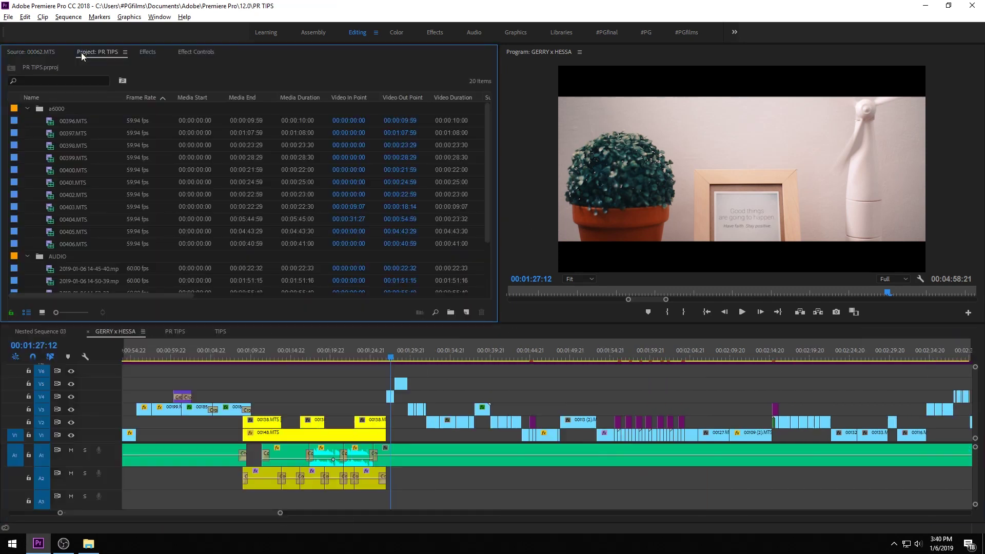
{"action": "left_click_drag", "start_coordinate": [113, 331], "coordinate": [103, 52]}
{"action": "left_click", "coordinate": [8, 272]}
{"action": "left_click_drag", "start_coordinate": [524, 56], "coordinate": [416, 251]}
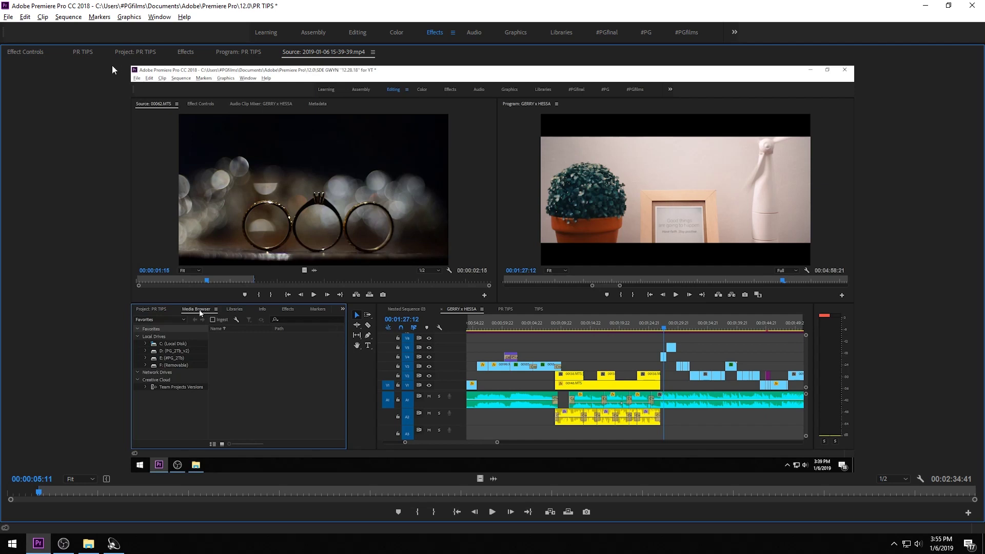
Dock a narrow Project panel on the left and the PR TIPS timeline along the bottom.
{"action": "left_click", "coordinate": [82, 53]}
{"action": "key", "text": "shift+1"}
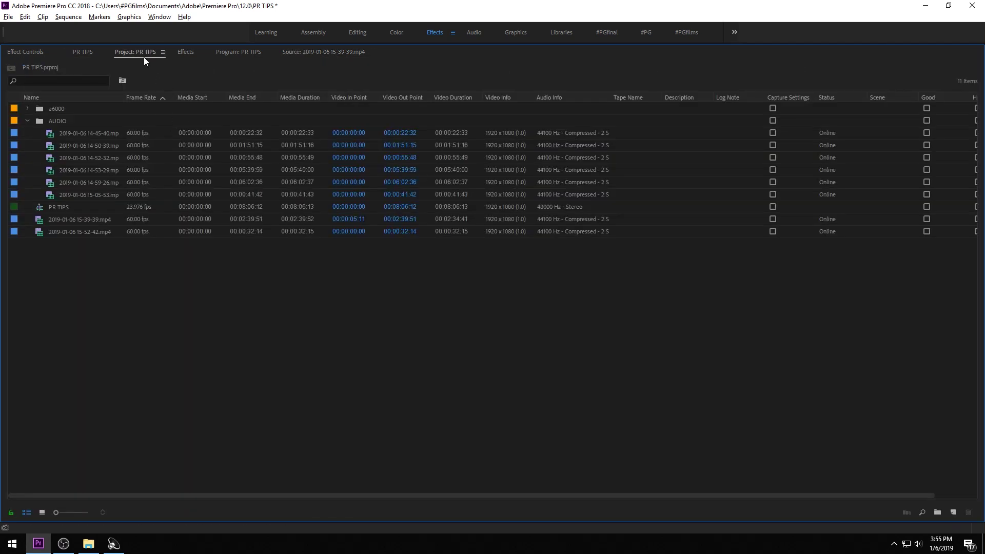
{"action": "left_click_drag", "start_coordinate": [143, 61], "coordinate": [22, 333]}
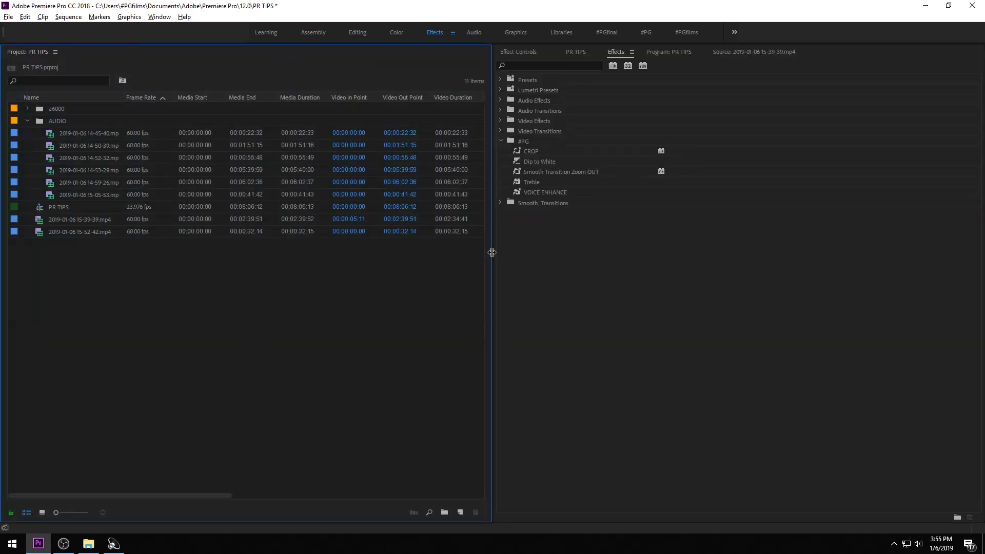
{"action": "left_click_drag", "start_coordinate": [386, 254], "coordinate": [173, 254]}
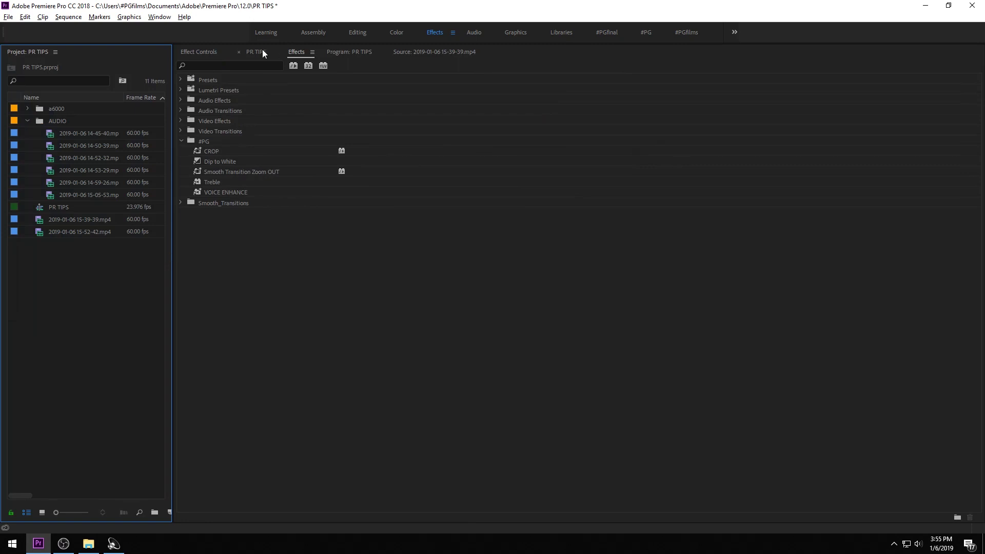
{"action": "left_click_drag", "start_coordinate": [264, 53], "coordinate": [418, 510]}
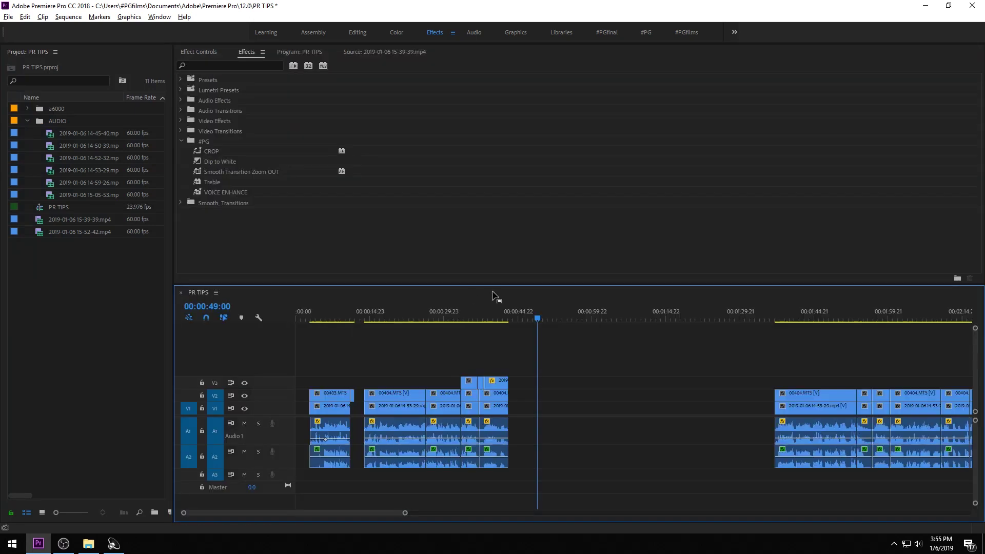
{"action": "left_click_drag", "start_coordinate": [554, 287], "coordinate": [547, 372]}
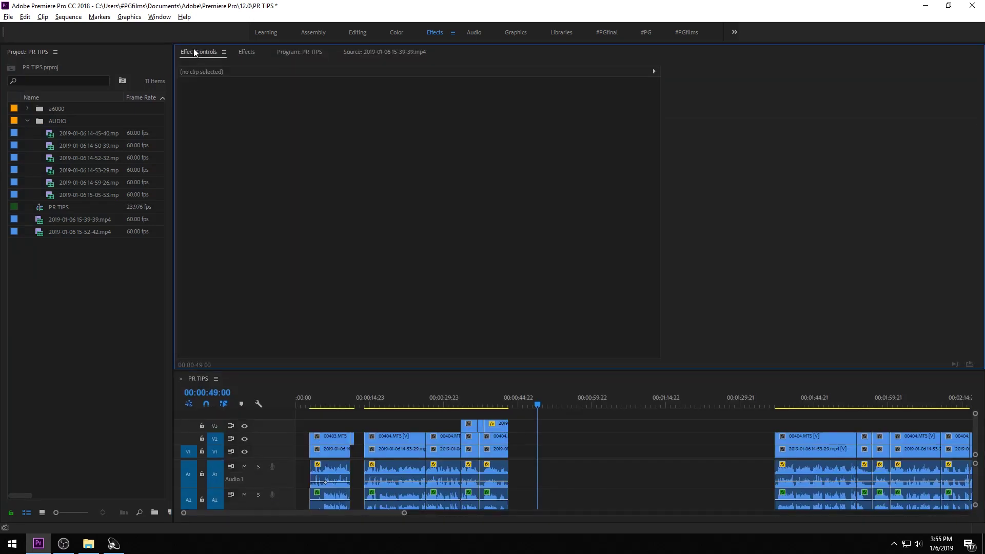
Put Effects beside Project, split off Effect Controls, widen the Program monitor, heighten the timeline.
{"action": "left_click_drag", "start_coordinate": [247, 54], "coordinate": [73, 53]}
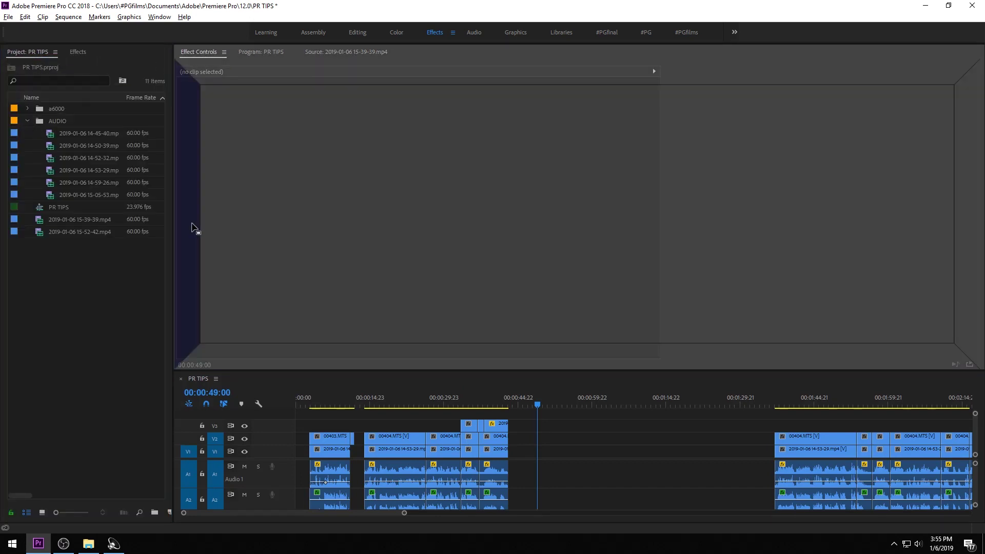
{"action": "left_click_drag", "start_coordinate": [201, 52], "coordinate": [196, 229]}
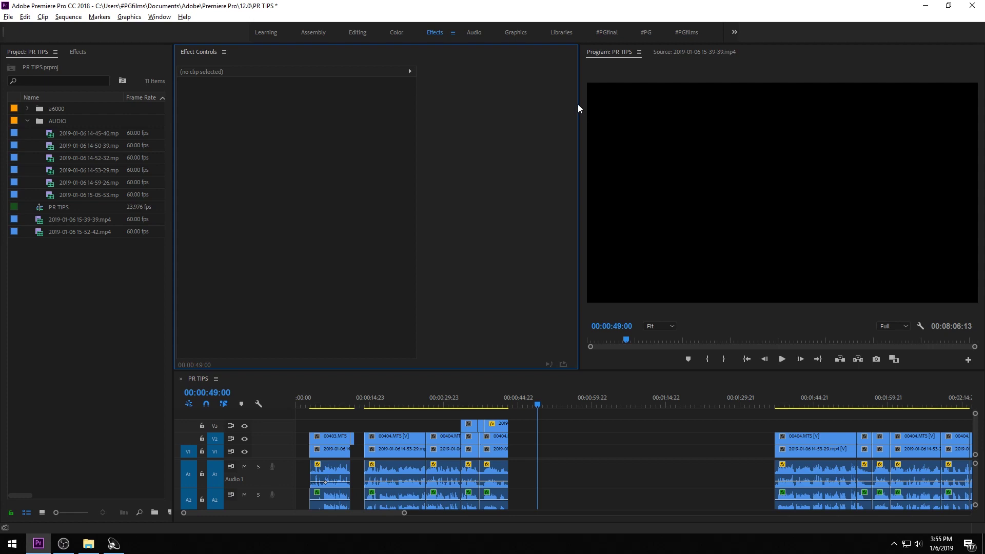
{"action": "left_click_drag", "start_coordinate": [550, 108], "coordinate": [389, 123]}
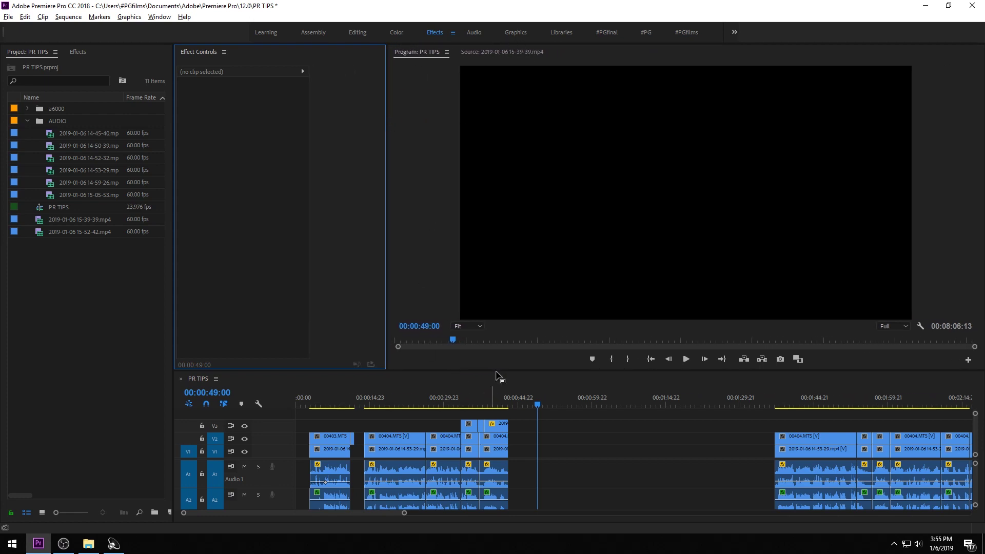
{"action": "left_click_drag", "start_coordinate": [502, 370], "coordinate": [503, 296]}
Zoom the timeline out to show the whole sequence.
{"action": "key", "text": "minus"}
{"action": "key", "text": "minus"}
{"action": "key", "text": "minus"}
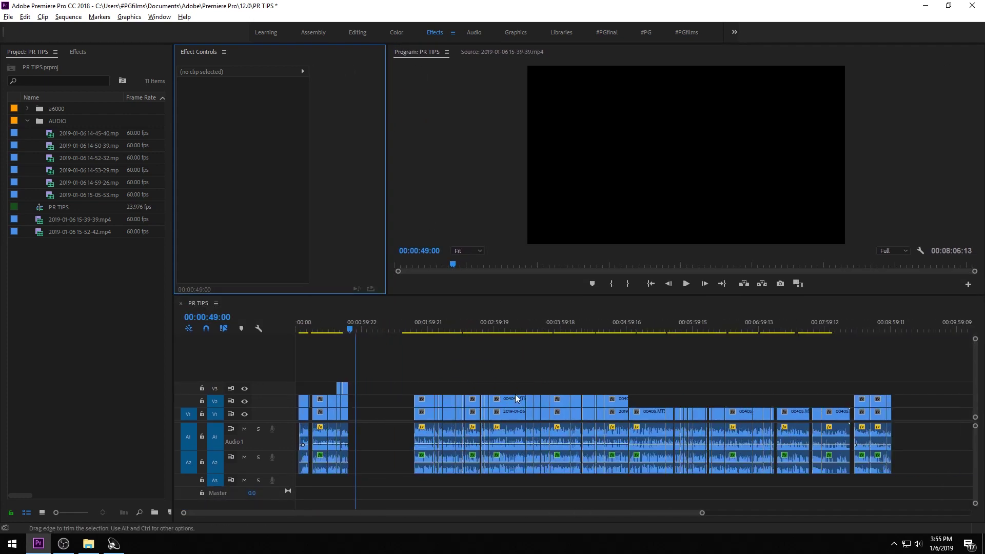
{"action": "key", "text": "minus"}
{"action": "scroll", "coordinate": [386, 380], "scroll_direction": "up", "scroll_amount": 1}
{"action": "left_click", "coordinate": [341, 337]}
{"action": "key", "text": "Home"}
{"action": "left_click", "coordinate": [374, 368]}
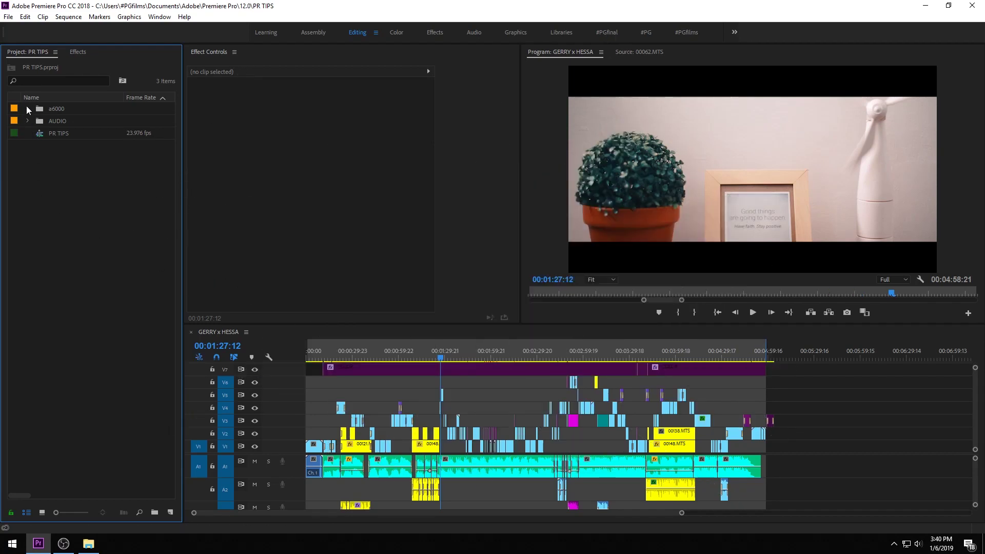
Expand the a6000 and AUDIO bins, load 00396.MTS in Source, play, and zoom in at the playhead.
{"action": "left_click", "coordinate": [28, 108]}
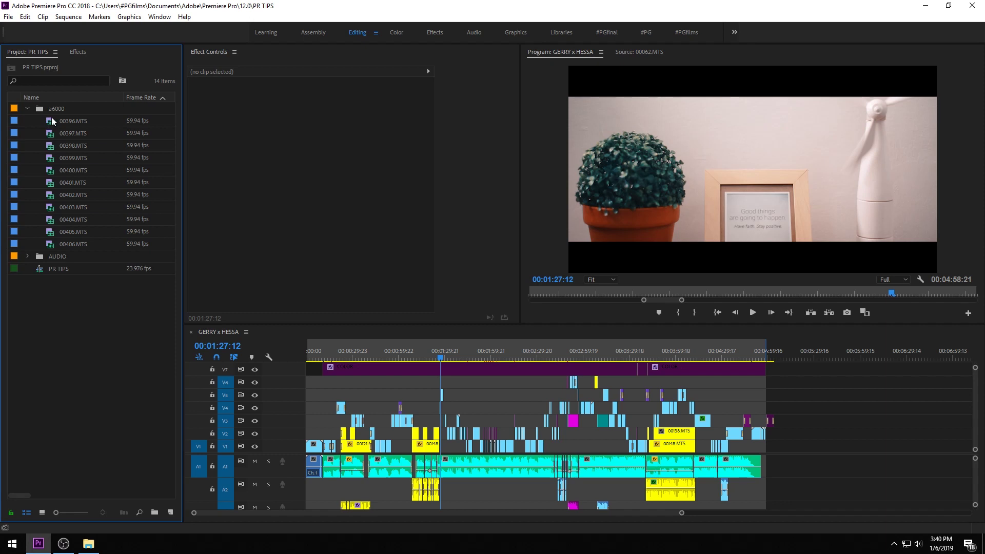
{"action": "double_click", "coordinate": [52, 118]}
{"action": "left_click", "coordinate": [27, 257]}
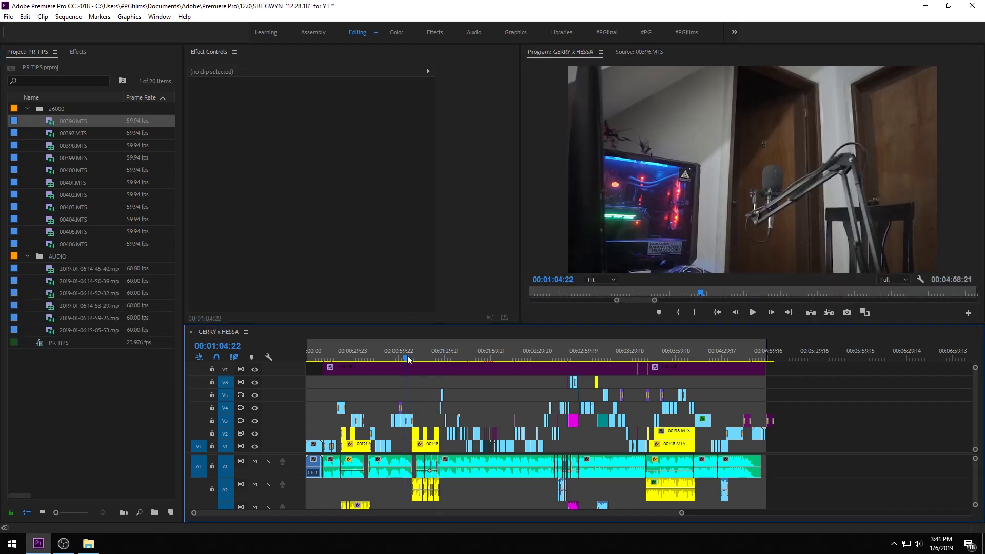
{"action": "key", "text": "space"}
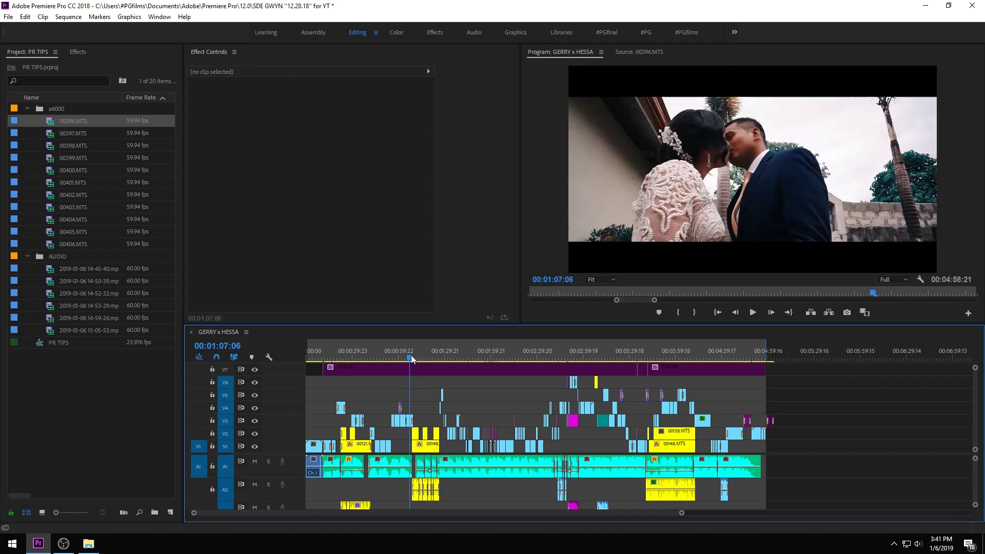
{"action": "key", "text": "equal"}
{"action": "key", "text": "equal"}
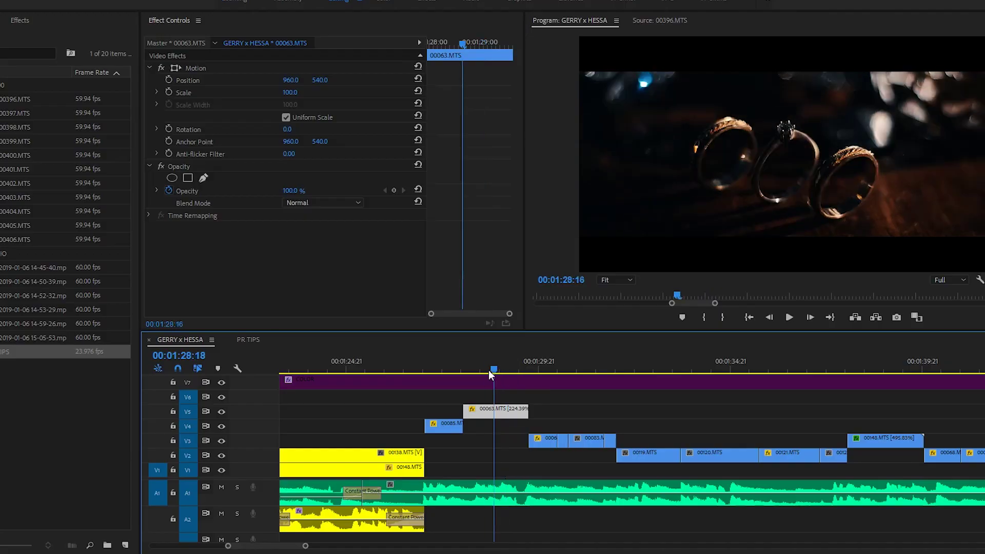
Open the 00063.MTS clip from V5 in the Source monitor, then open Keyboard Shortcuts.
{"action": "left_click_drag", "start_coordinate": [507, 366], "coordinate": [504, 367]}
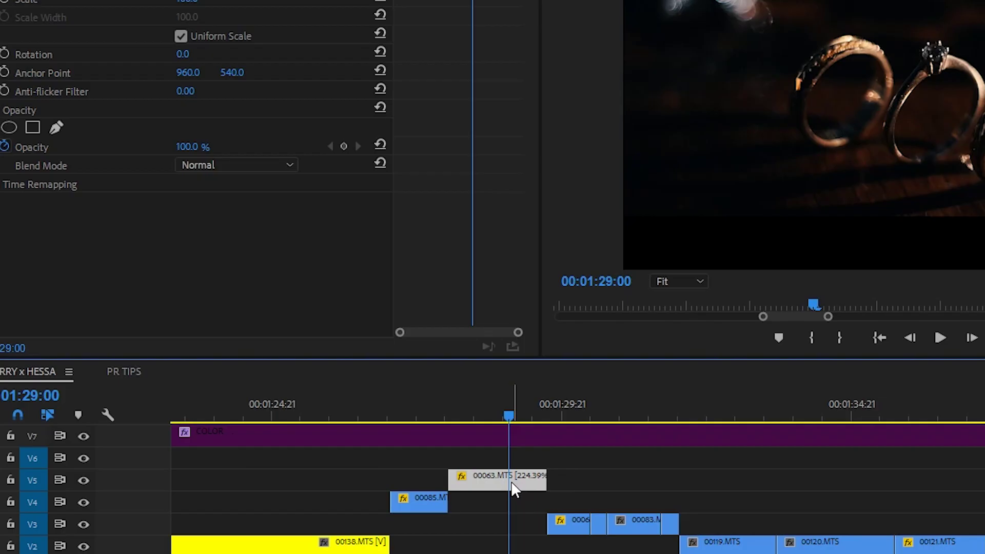
{"action": "right_click", "coordinate": [507, 413]}
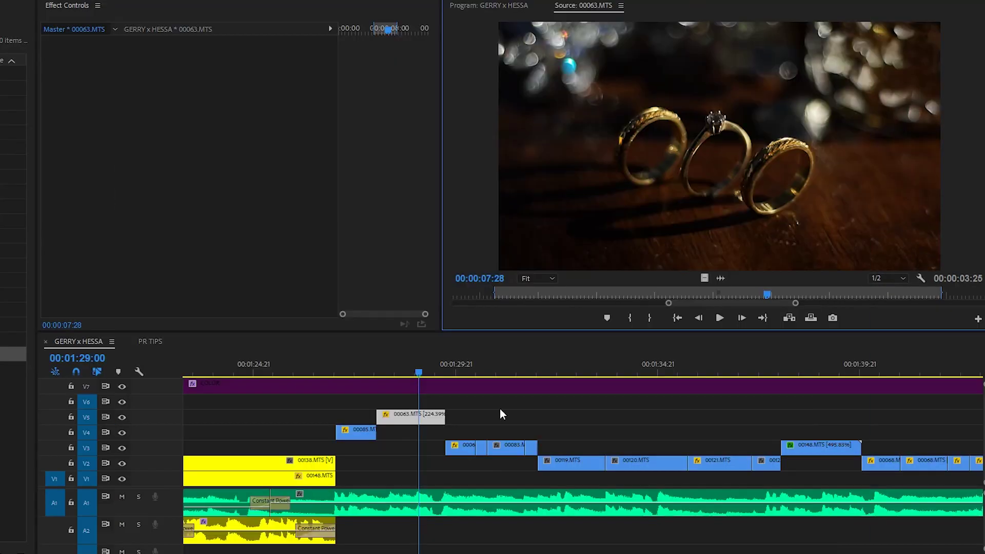
{"action": "mouse_move", "coordinate": [409, 371]}
{"action": "left_mouse_down"}
{"action": "mouse_move", "coordinate": [382, 371]}
{"action": "mouse_move", "coordinate": [413, 373]}
{"action": "left_mouse_up"}
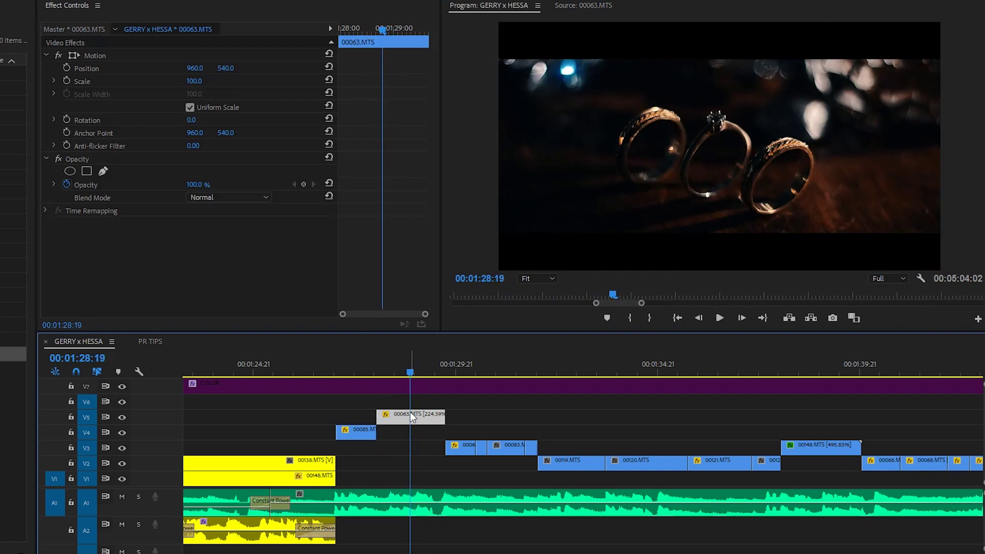
{"action": "double_click", "coordinate": [411, 415]}
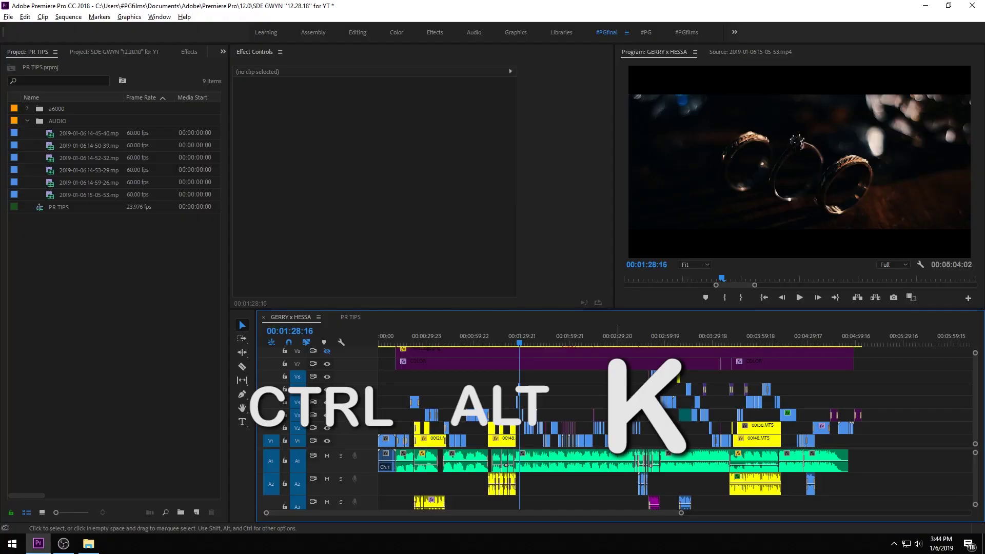
{"action": "key", "text": "ctrl+alt+k"}
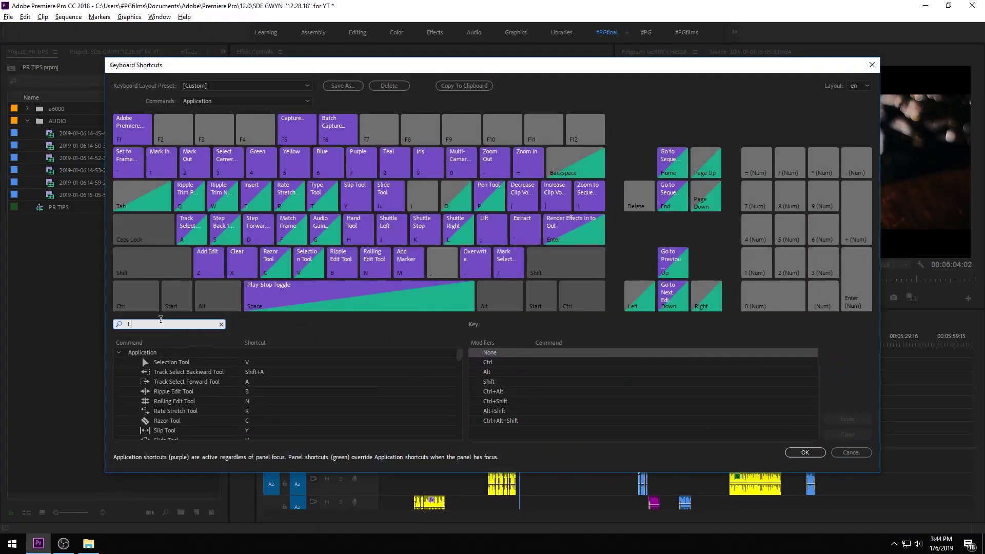
Assign Shift+F5 to Lumetri Color and confirm the shortcut change.
{"action": "key", "text": "shift+F5"}
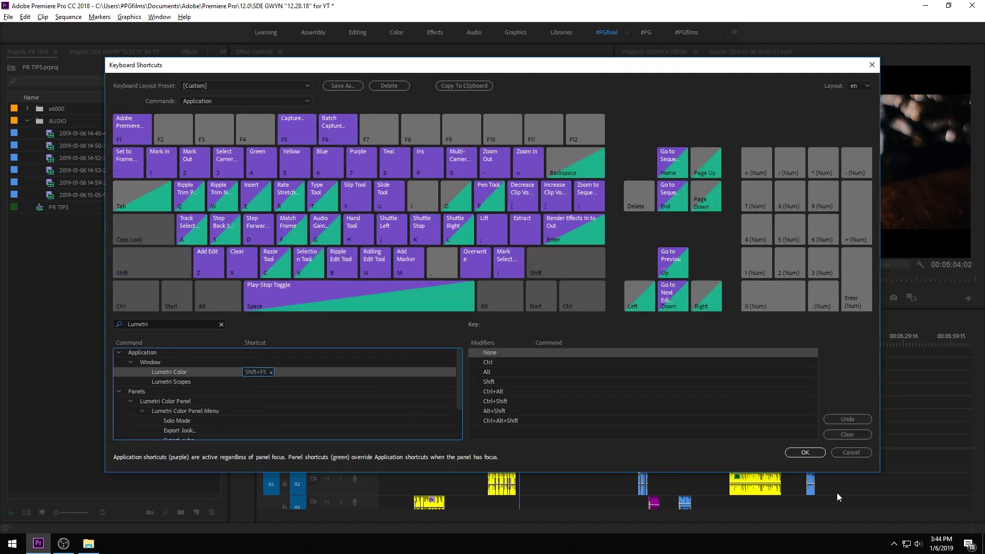
{"action": "left_click", "coordinate": [805, 453]}
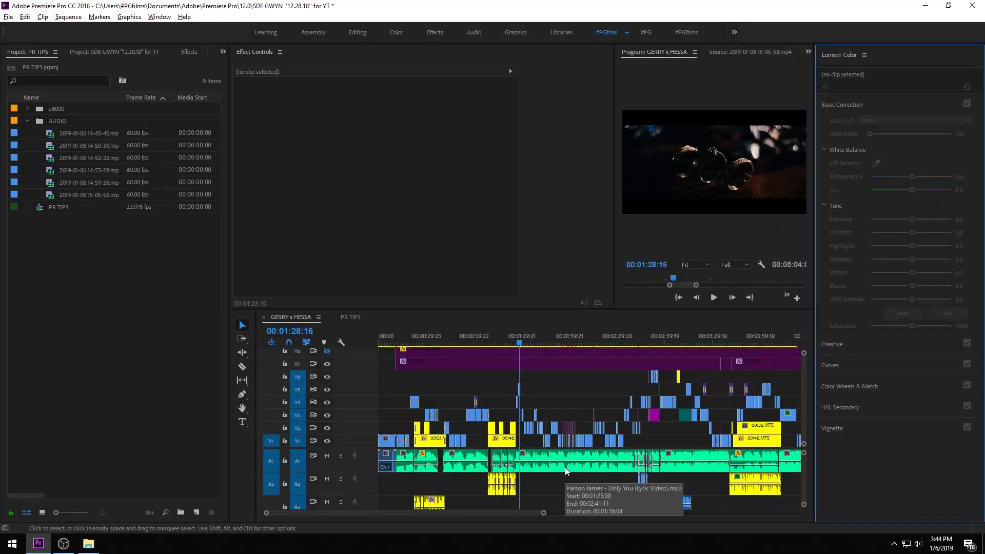
Widen the Program monitor and zoom the timeline in around the playhead.
{"action": "left_click_drag", "start_coordinate": [614, 145], "coordinate": [445, 154]}
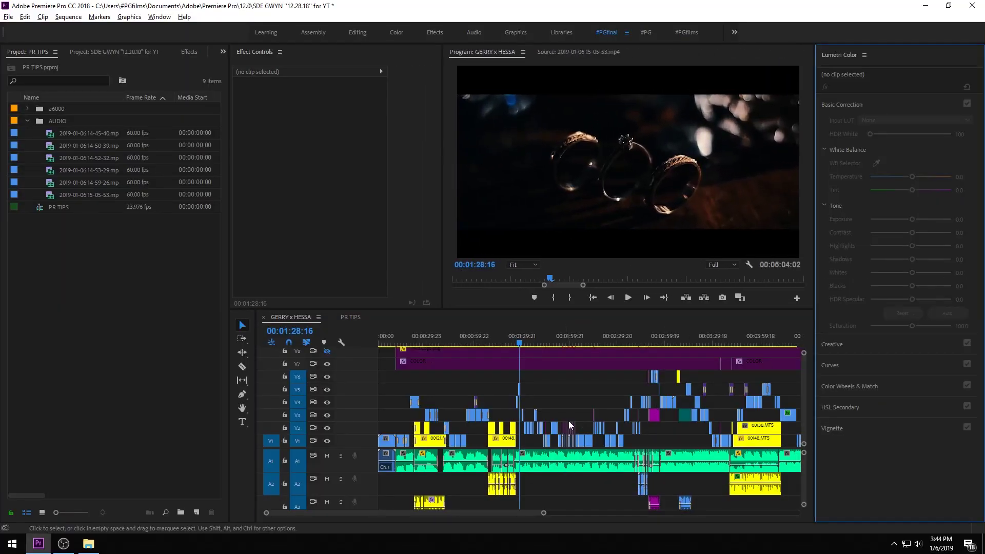
{"action": "key", "text": "equal"}
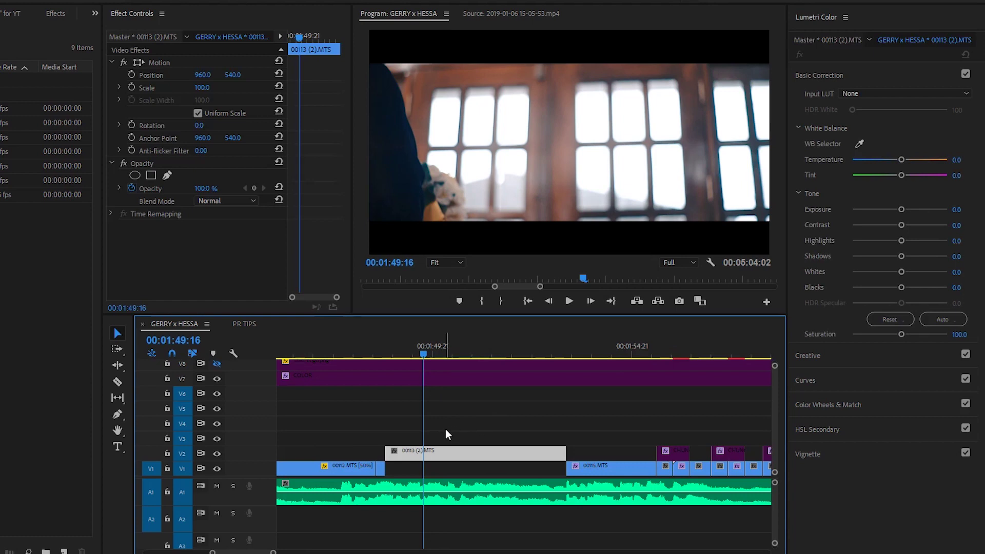
{"action": "left_click", "coordinate": [445, 426]}
Razor the 00113 (2).MTS clip on V2 at two points, making three pieces.
{"action": "key", "text": "c"}
{"action": "left_click", "coordinate": [442, 454]}
{"action": "left_click", "coordinate": [497, 454]}
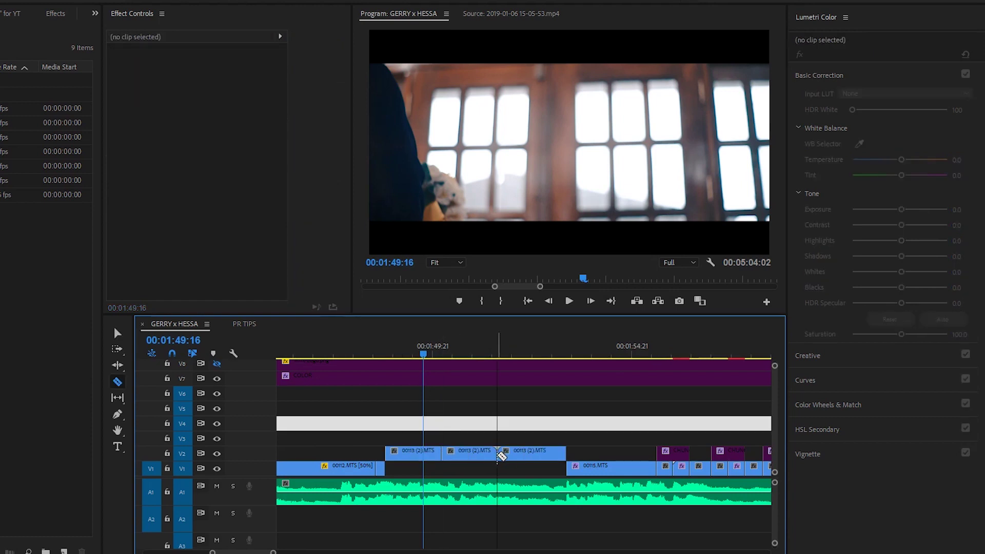
{"action": "key", "text": "v"}
{"action": "left_click", "coordinate": [502, 437]}
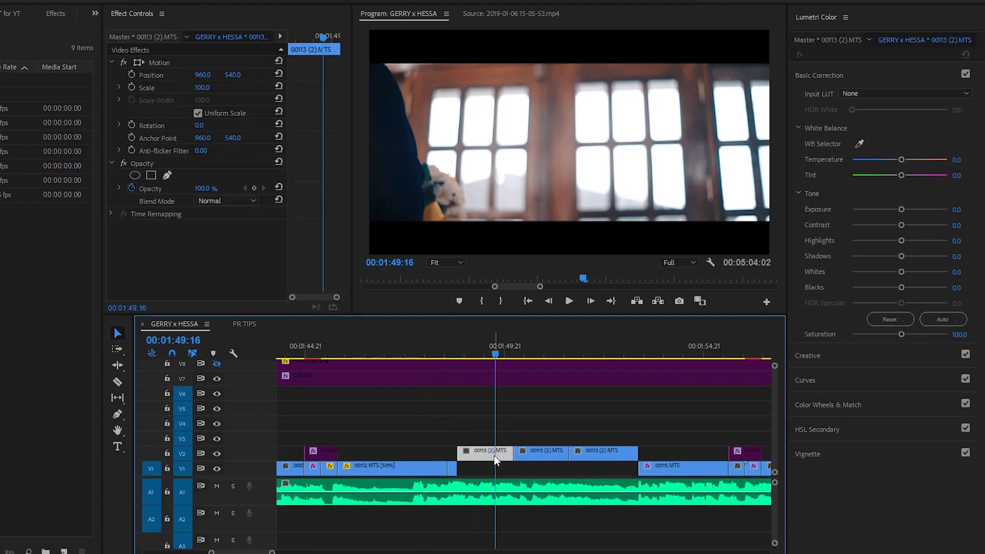
Grade the first 00113 piece: Temperature -100, Exposure 1.0, Highlights -100, Shadows 29.6, Blacks -100.
{"action": "left_click_drag", "start_coordinate": [901, 209], "coordinate": [910, 210]}
{"action": "left_click_drag", "start_coordinate": [902, 160], "coordinate": [852, 160]}
{"action": "left_click_drag", "start_coordinate": [901, 241], "coordinate": [852, 241]}
{"action": "left_click_drag", "start_coordinate": [902, 256], "coordinate": [913, 256]}
{"action": "left_click_drag", "start_coordinate": [901, 287], "coordinate": [852, 287]}
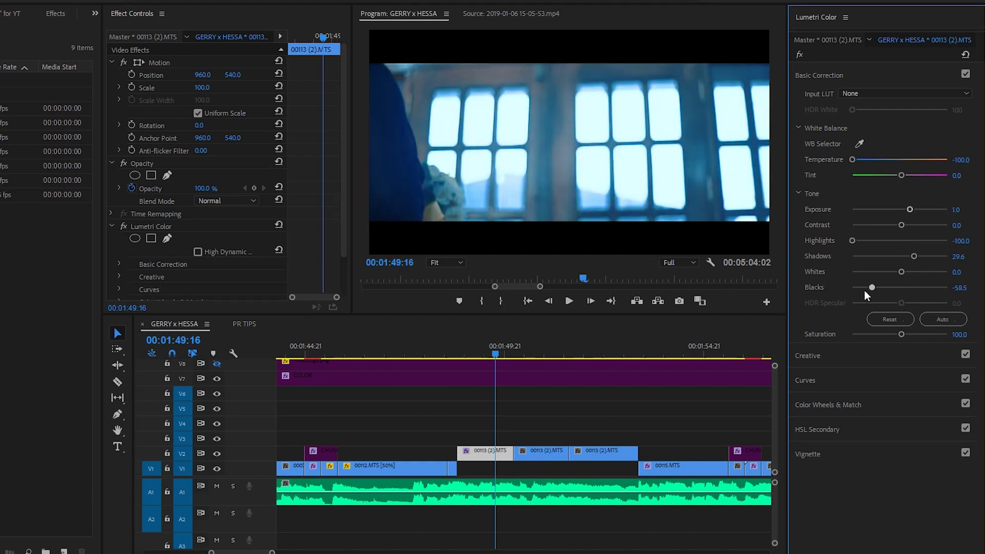
{"action": "left_click", "coordinate": [509, 354]}
{"action": "left_click_drag", "start_coordinate": [511, 357], "coordinate": [590, 376]}
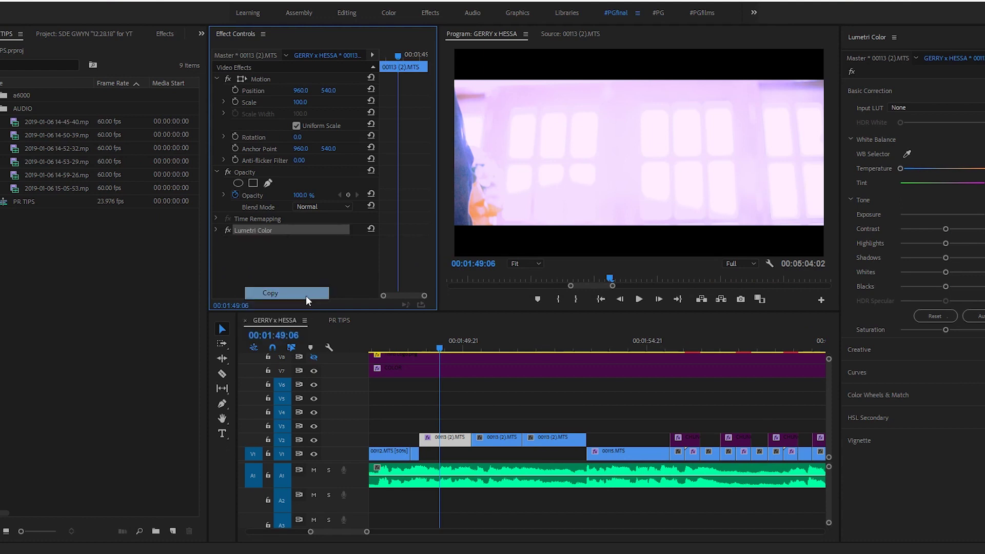
Copy the graded clip and paste its Lumetri grade onto the next 00113 (2).MTS clip.
{"action": "left_click", "coordinate": [307, 295]}
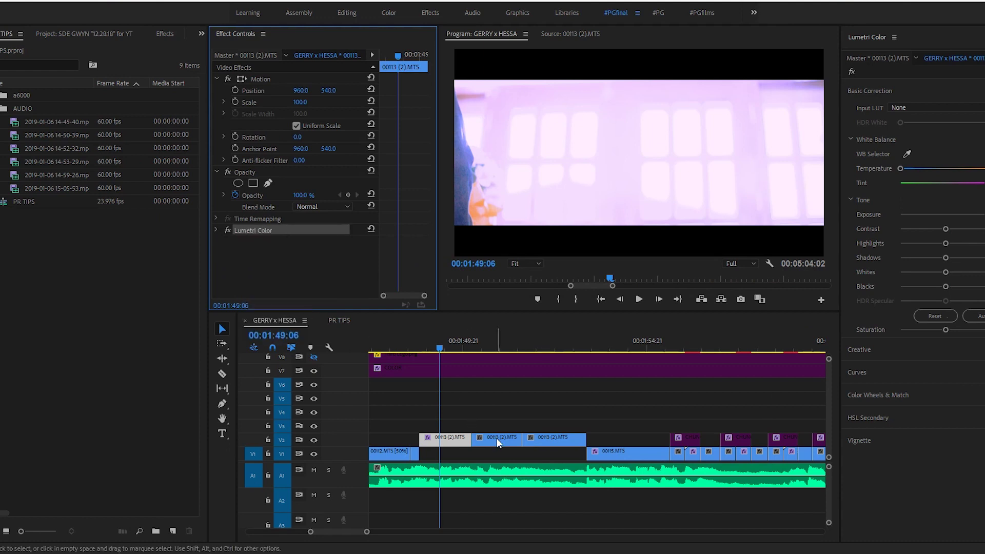
{"action": "left_click", "coordinate": [497, 441]}
{"action": "right_click", "coordinate": [295, 274]}
{"action": "left_click", "coordinate": [323, 350]}
{"action": "left_click", "coordinate": [554, 440]}
{"action": "right_click", "coordinate": [242, 238]}
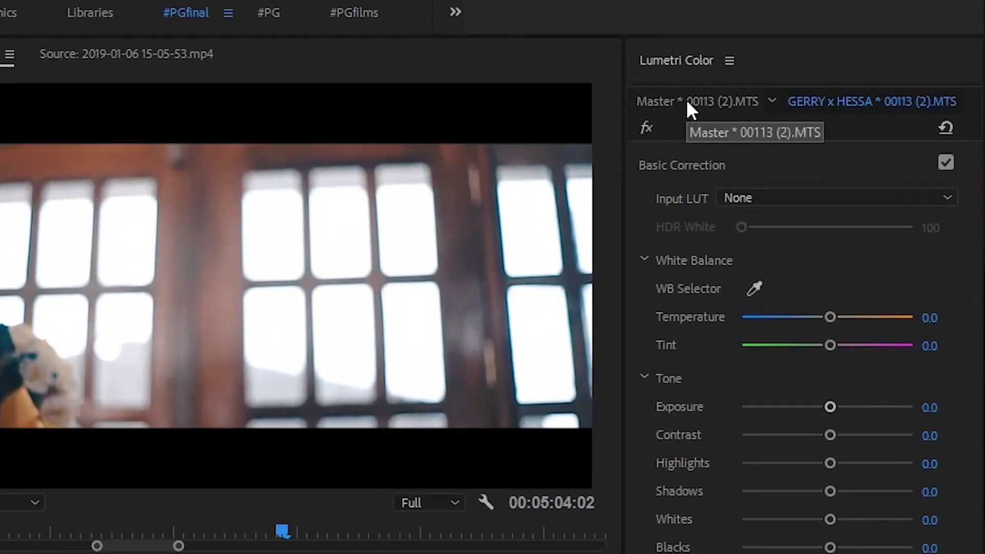
Set the master 00113 (2).MTS clip's Temperature to -100 and Tint to -66, then play it back.
{"action": "left_click", "coordinate": [686, 101]}
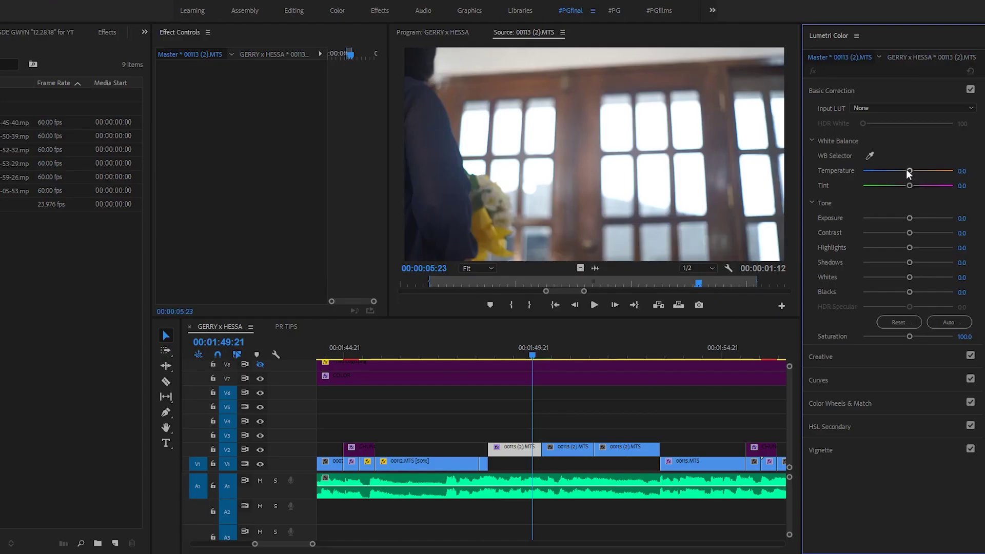
{"action": "left_click_drag", "start_coordinate": [908, 170], "coordinate": [863, 171]}
{"action": "left_click_drag", "start_coordinate": [908, 185], "coordinate": [877, 187]}
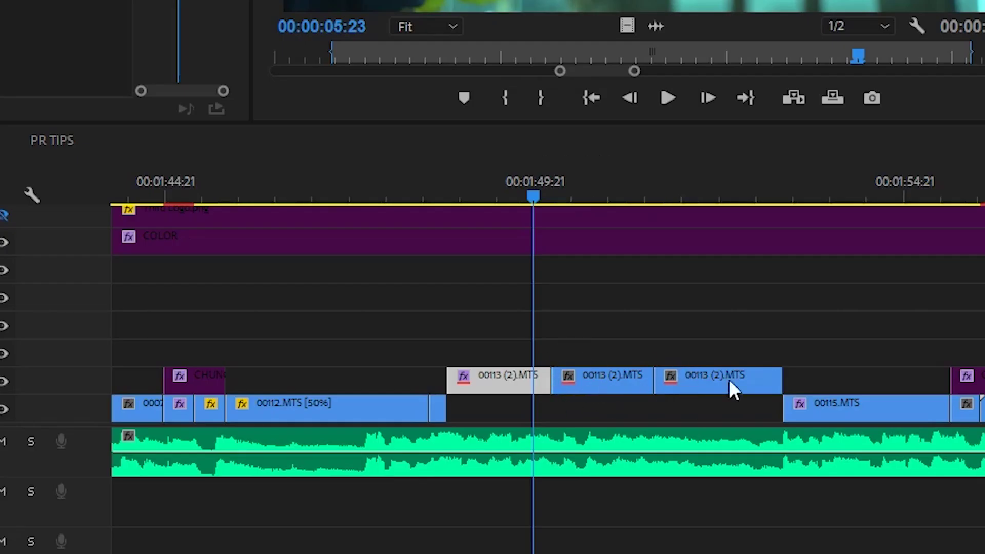
{"action": "left_click_drag", "start_coordinate": [540, 194], "coordinate": [560, 192]}
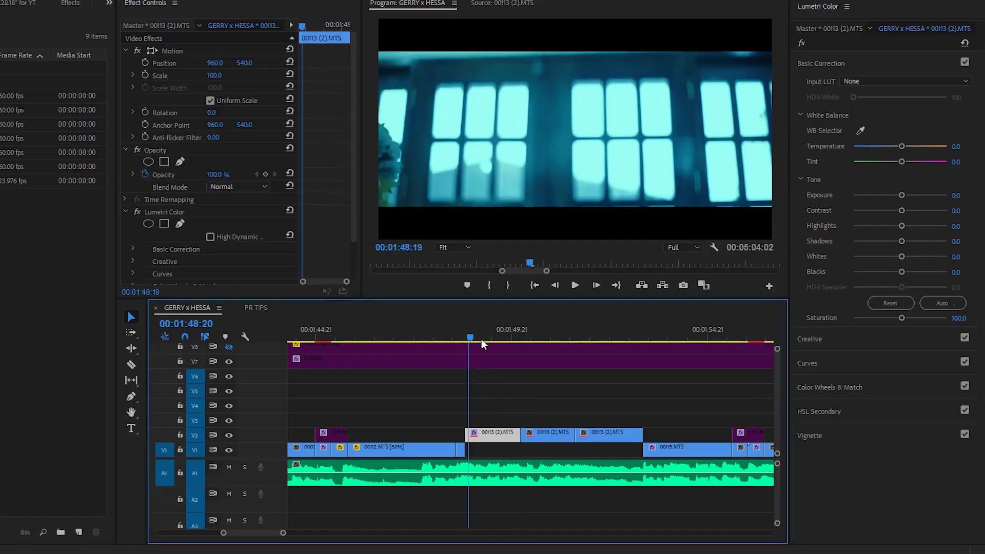
{"action": "mouse_move", "coordinate": [544, 201]}
{"action": "left_mouse_down"}
{"action": "mouse_move", "coordinate": [613, 351]}
{"action": "mouse_move", "coordinate": [475, 353]}
{"action": "left_mouse_up"}
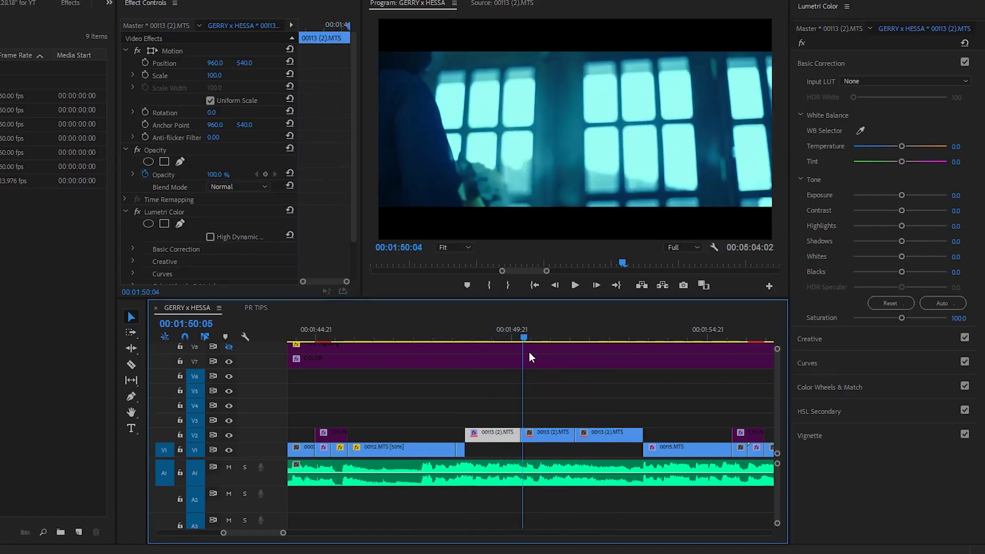
{"action": "key", "text": "space"}
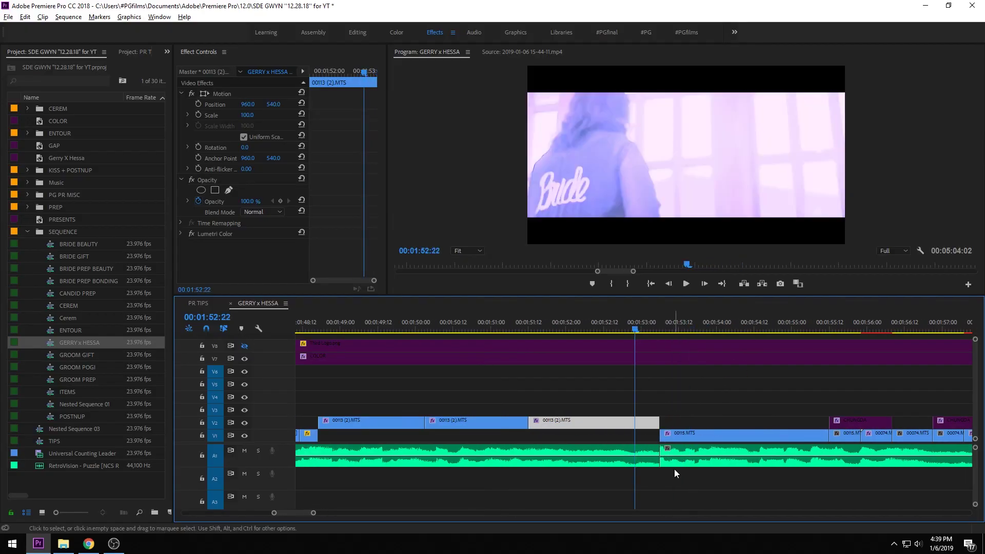
Put the playhead at 00:01:53:05 and drag the A1 music clip later.
{"action": "scroll", "coordinate": [674, 468], "scroll_direction": "up", "scroll_amount": 5, "text": "alt"}
{"action": "left_click", "coordinate": [595, 323]}
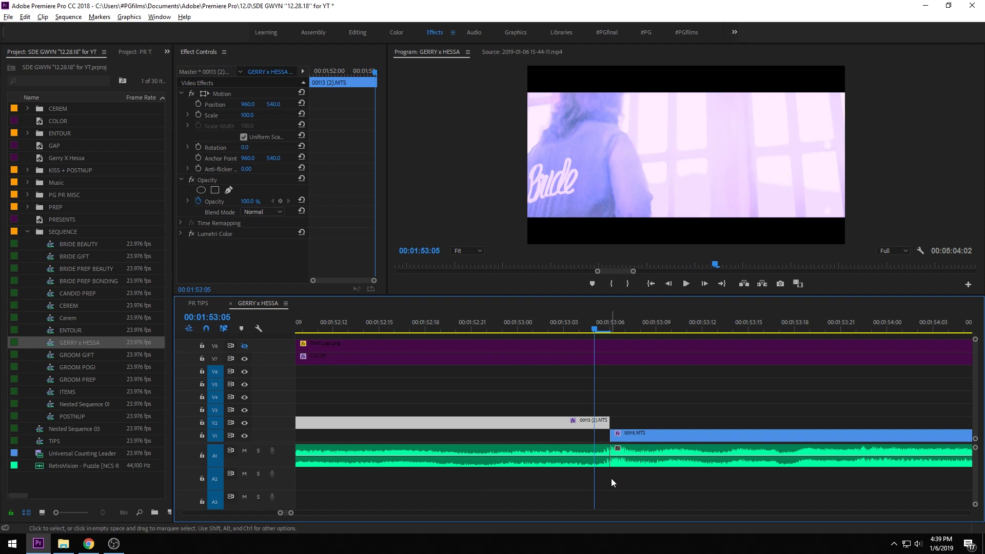
{"action": "scroll", "coordinate": [614, 481], "scroll_direction": "down", "scroll_amount": 5, "text": "alt"}
{"action": "left_click_drag", "start_coordinate": [450, 462], "coordinate": [660, 465]}
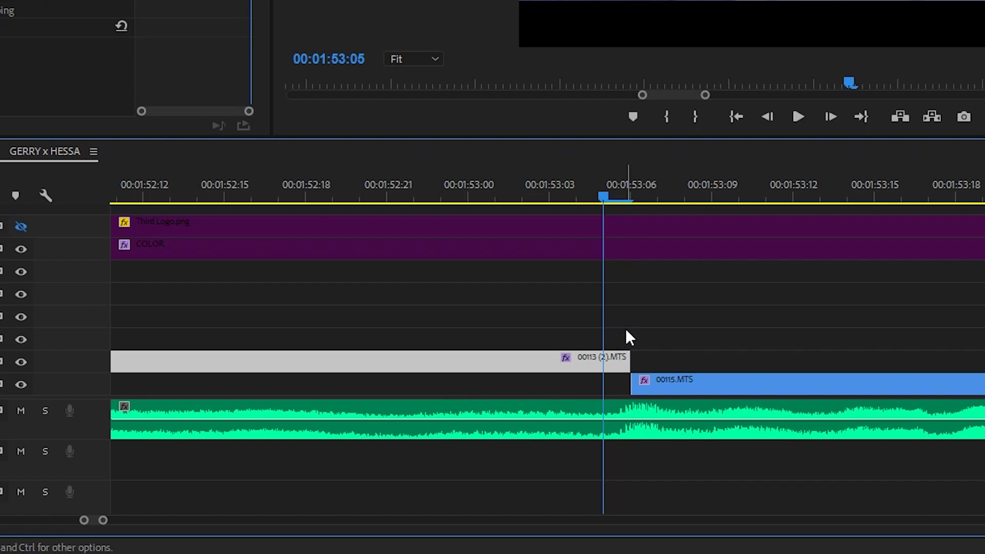
Drag the out-point of 00113 (2).MTS on V2 to the start of 00115.MTS.
{"action": "left_click", "coordinate": [623, 363]}
{"action": "left_click_drag", "start_coordinate": [622, 365], "coordinate": [628, 365]}
{"action": "left_click", "coordinate": [632, 408]}
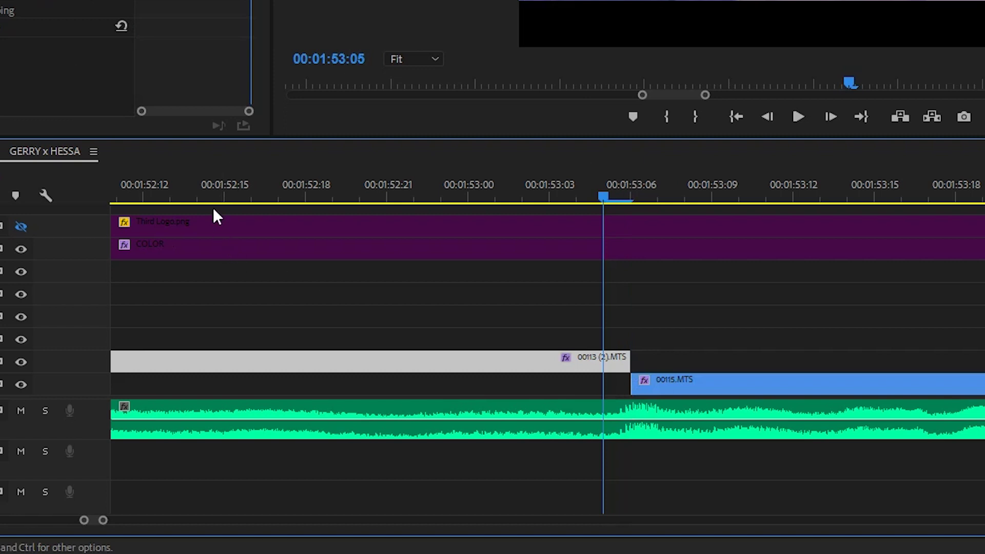
Switch the timeline time ruler to Show Audio Time Units.
{"action": "right_click", "coordinate": [321, 191]}
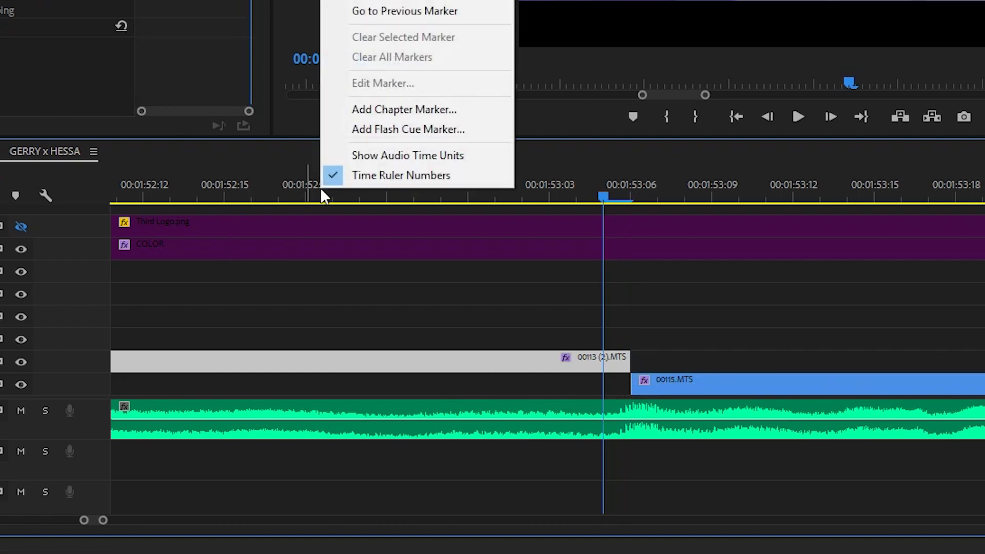
{"action": "left_click", "coordinate": [380, 163]}
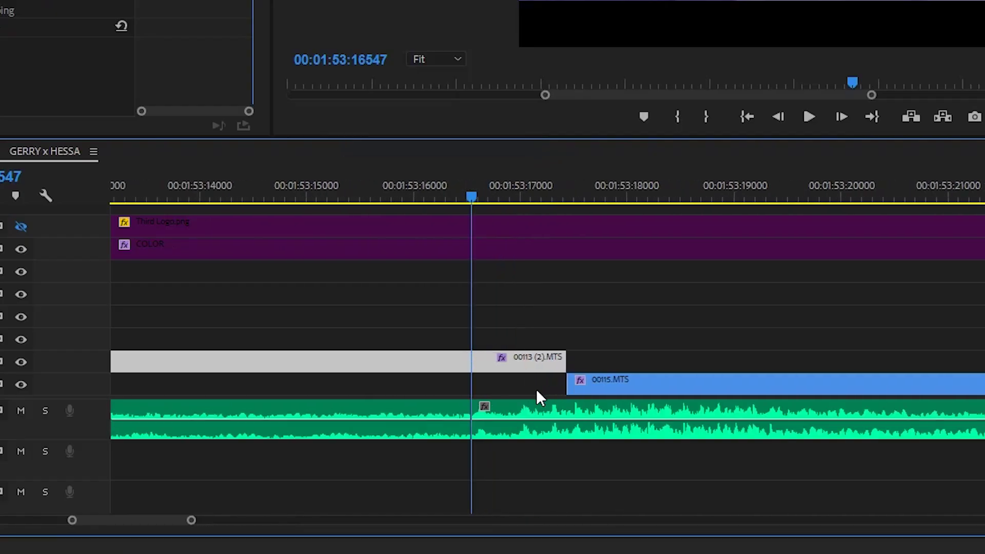
Zoom the timeline past frame level to audio-sample precision at the 00113 (2).MTS cut.
{"action": "scroll", "coordinate": [537, 399], "scroll_direction": "up", "scroll_amount": 5}
{"action": "scroll", "coordinate": [537, 399], "scroll_direction": "up", "scroll_amount": 5}
{"action": "scroll", "coordinate": [496, 405], "scroll_direction": "up", "scroll_amount": 5}
{"action": "scroll", "coordinate": [493, 406], "scroll_direction": "up", "scroll_amount": 3}
{"action": "scroll", "coordinate": [72, 440], "scroll_direction": "up", "scroll_amount": 3}
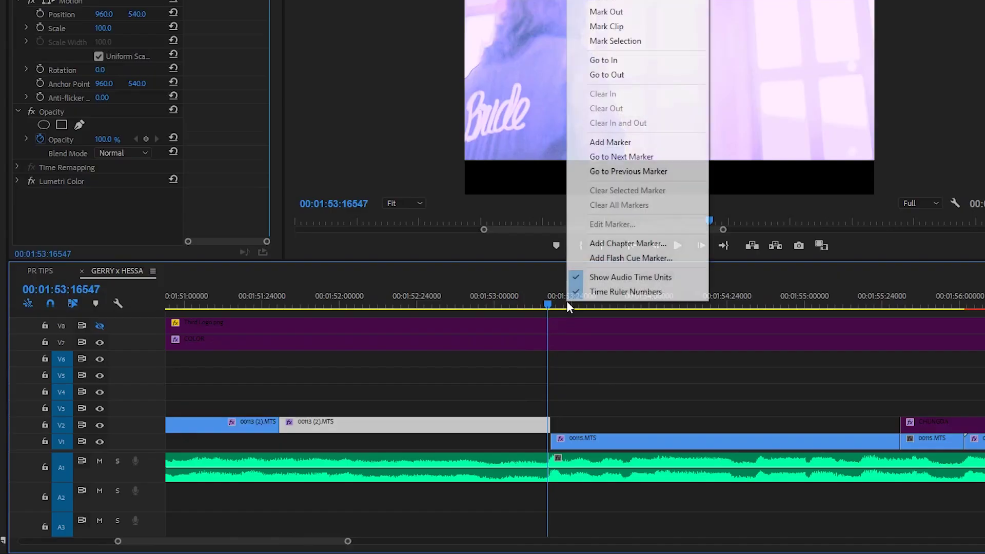
Close the ruler menu and bring the clips around 00:02:04 into view.
{"action": "left_click", "coordinate": [607, 280]}
{"action": "scroll", "coordinate": [624, 426], "scroll_direction": "up", "scroll_amount": 2}
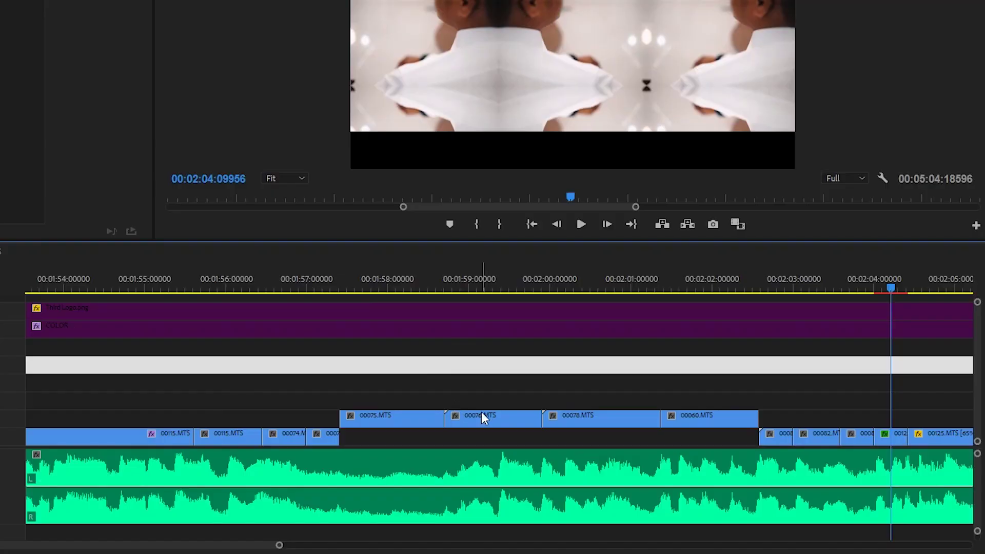
Move 00075.MTS later and insert 00060.MTS directly after it on V3.
{"action": "left_click_drag", "start_coordinate": [499, 423], "coordinate": [706, 420]}
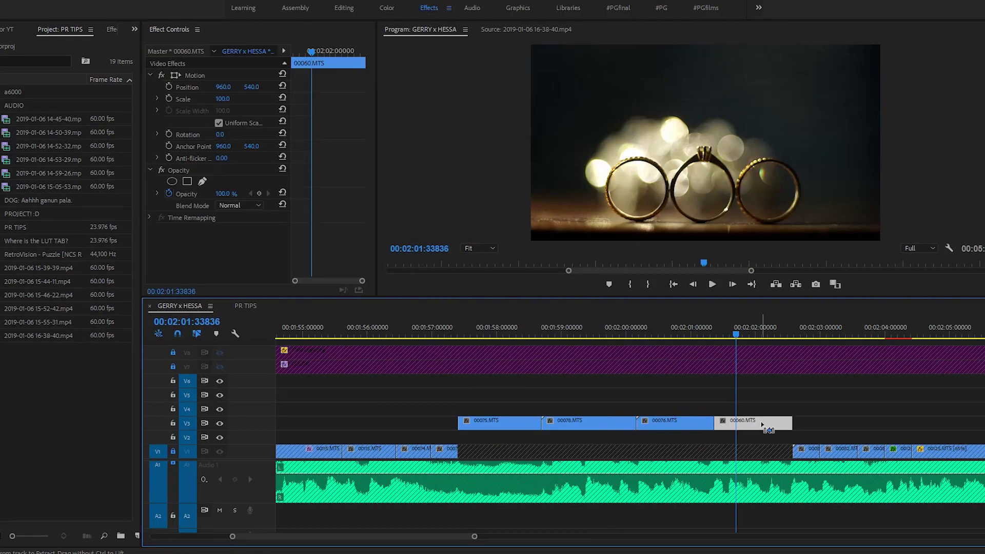
{"action": "left_click_drag", "start_coordinate": [754, 424], "coordinate": [590, 425]}
{"action": "mouse_move", "coordinate": [566, 332]}
{"action": "left_mouse_down"}
{"action": "mouse_move", "coordinate": [690, 343]}
{"action": "mouse_move", "coordinate": [668, 353]}
{"action": "left_mouse_up"}
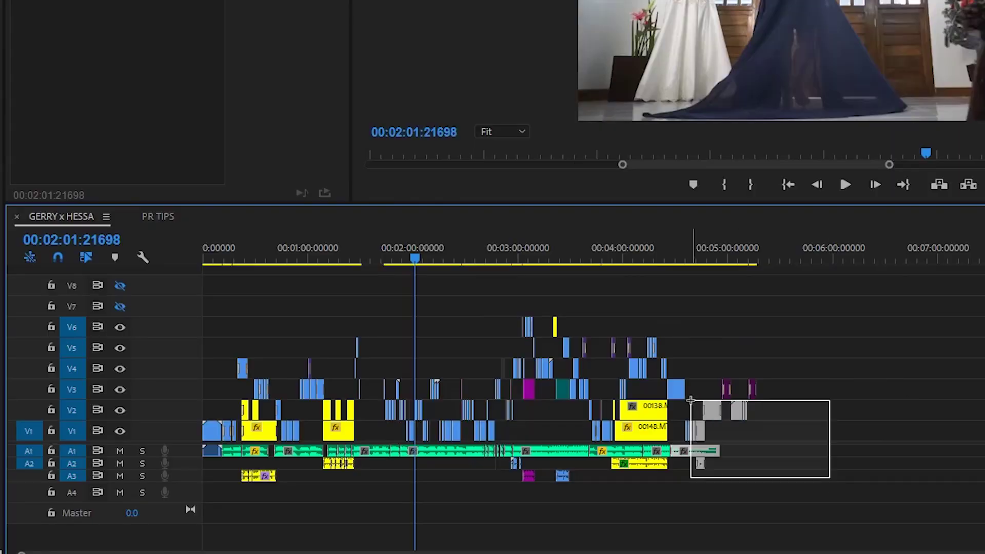
Select the clips from about 1:30 onward, zoom in, and park the playhead at 00:01:30:31627.
{"action": "left_click_drag", "start_coordinate": [494, 332], "coordinate": [378, 316]}
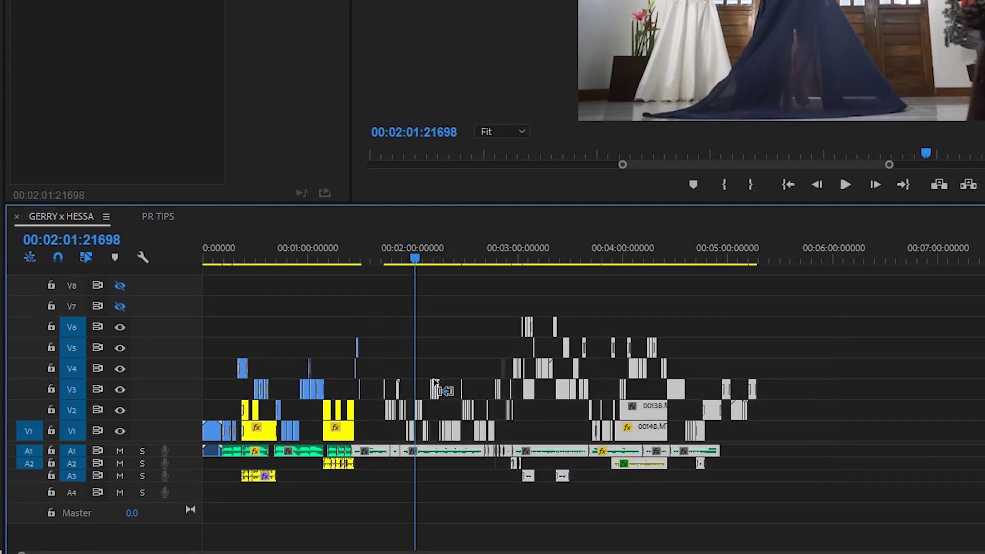
{"action": "left_click_drag", "start_coordinate": [873, 511], "coordinate": [363, 297]}
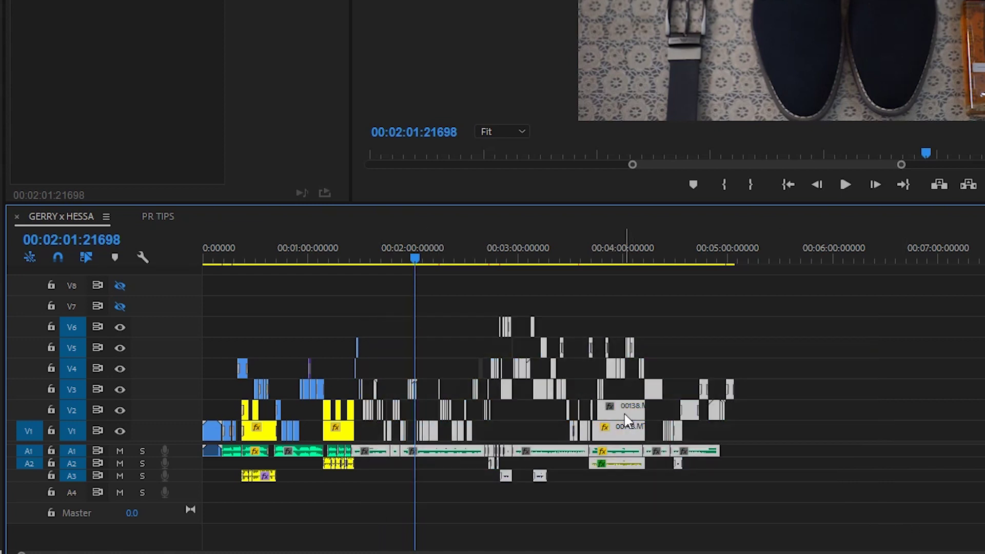
{"action": "scroll", "coordinate": [449, 371], "scroll_direction": "up", "scroll_amount": 5}
{"action": "scroll", "coordinate": [540, 390], "scroll_direction": "up", "scroll_amount": 3}
{"action": "scroll", "coordinate": [595, 392], "scroll_direction": "up", "scroll_amount": 3}
{"action": "scroll", "coordinate": [593, 394], "scroll_direction": "up", "scroll_amount": 3}
{"action": "left_click", "coordinate": [550, 259]}
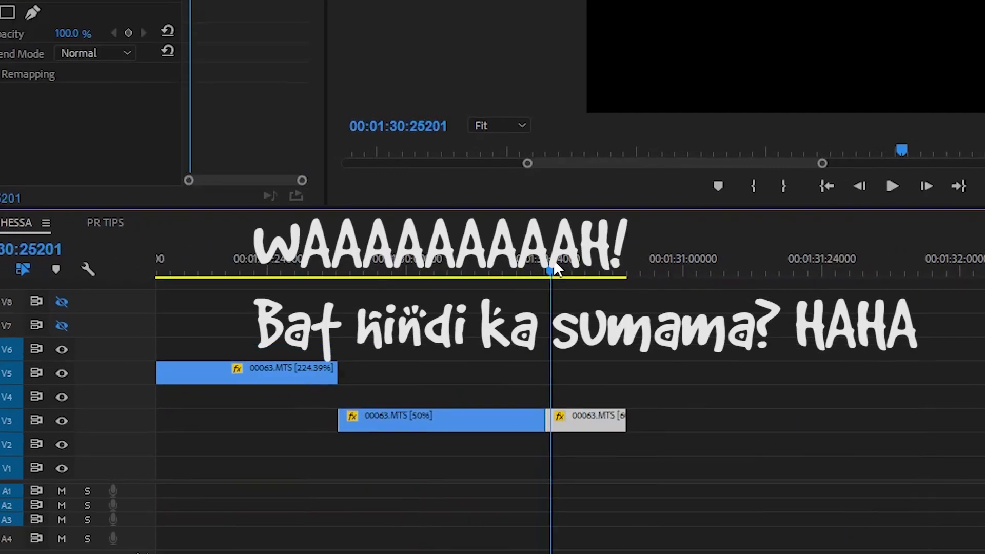
{"action": "left_click_drag", "start_coordinate": [554, 268], "coordinate": [586, 268]}
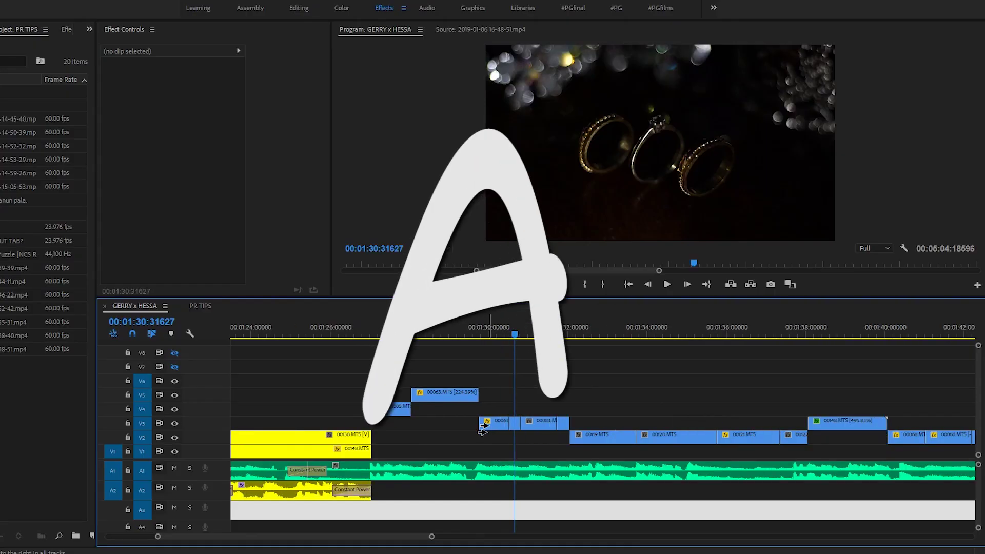
Push every clip after the playhead further right with Track Select Forward, then zoom out.
{"action": "left_click_drag", "start_coordinate": [481, 430], "coordinate": [513, 434]}
{"action": "left_click_drag", "start_coordinate": [610, 435], "coordinate": [688, 445]}
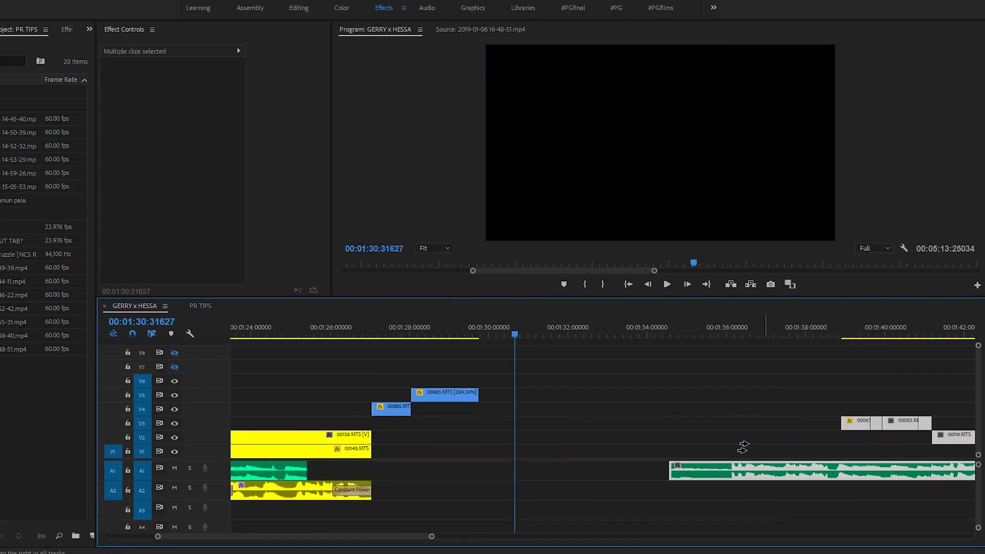
{"action": "key", "text": "minus"}
{"action": "key", "text": "minus"}
{"action": "key", "text": "minus"}
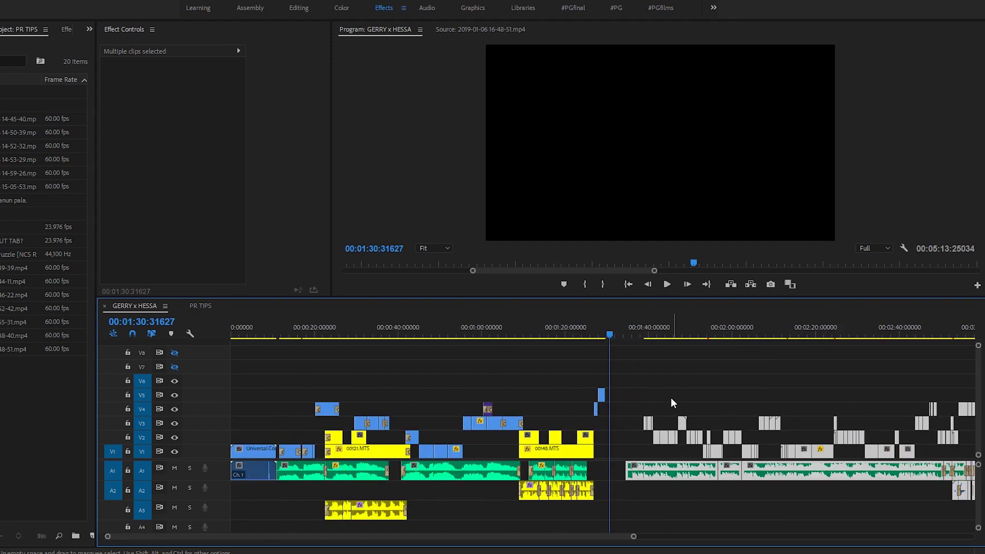
Reposition the clip block so it runs from about 3:20 to 5:00.
{"action": "left_click_drag", "start_coordinate": [710, 429], "coordinate": [714, 427]}
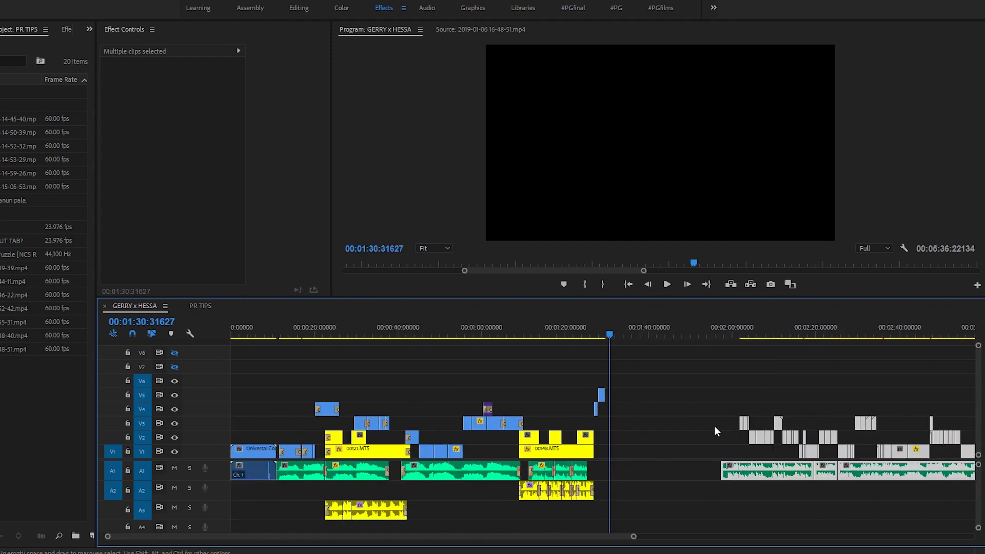
{"action": "scroll", "coordinate": [688, 430], "scroll_direction": "right", "scroll_amount": 2}
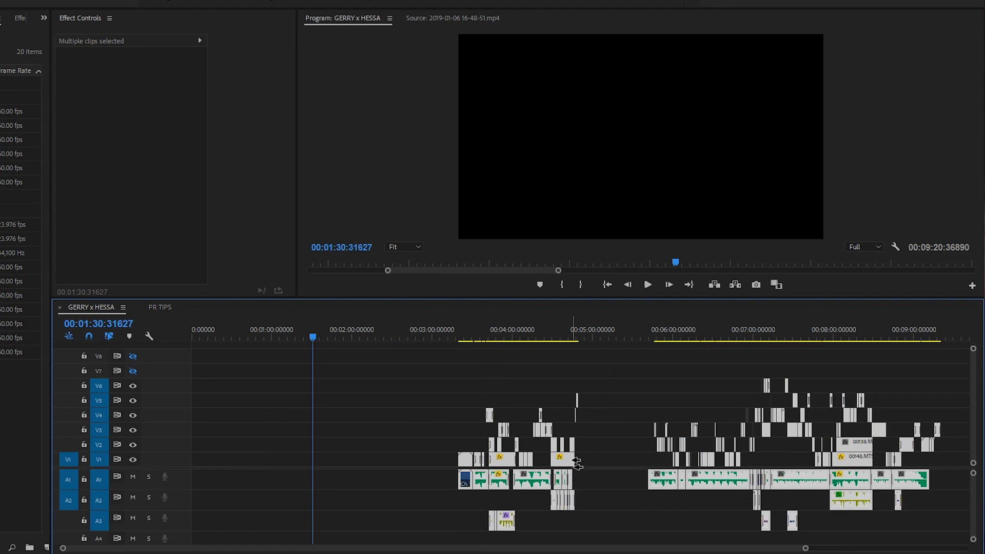
{"action": "left_click_drag", "start_coordinate": [557, 465], "coordinate": [446, 464]}
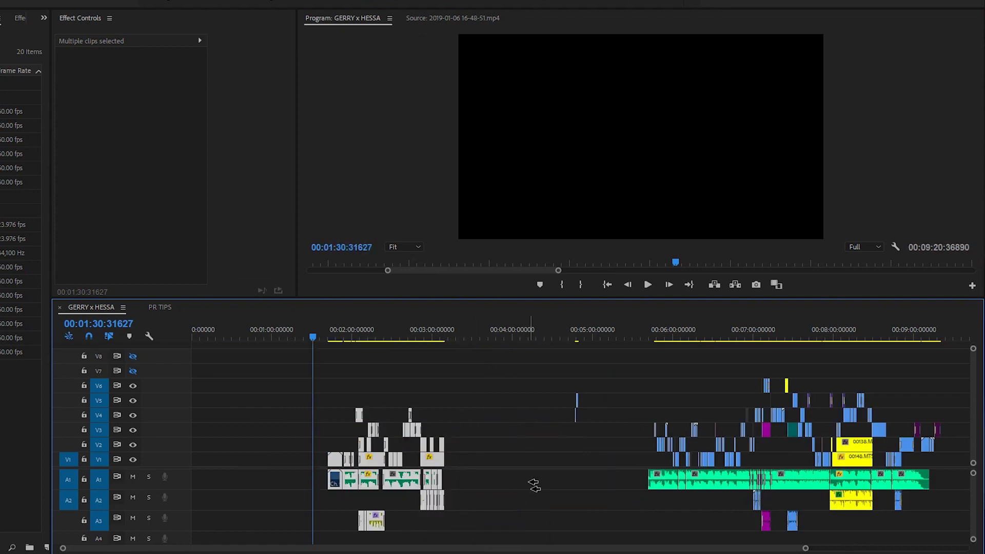
{"action": "left_click_drag", "start_coordinate": [533, 484], "coordinate": [573, 427]}
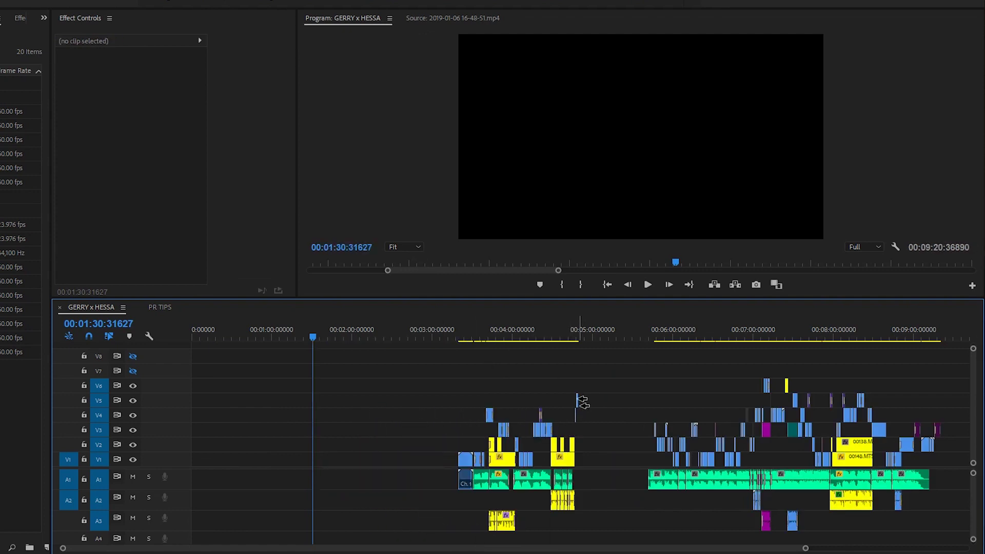